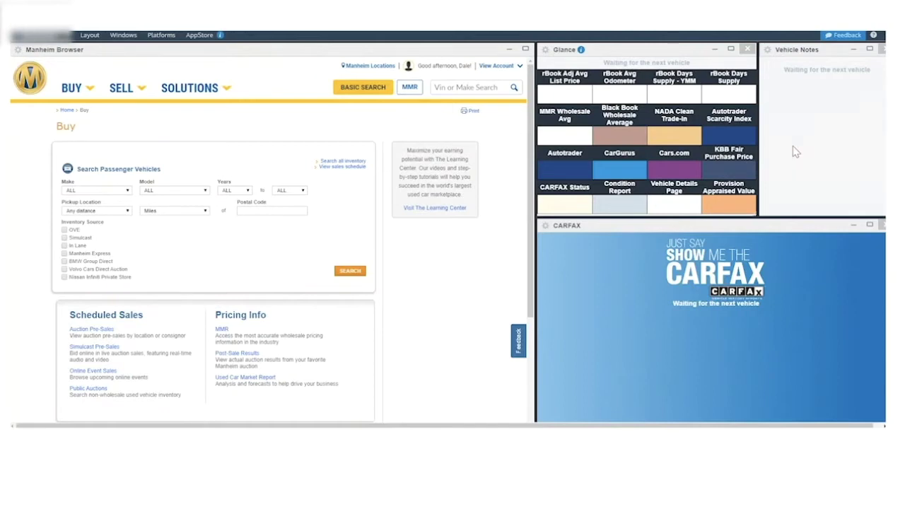
Give the top 2018 Toyota Camry 4C L listing a gold one-star rating.
click(350, 272)
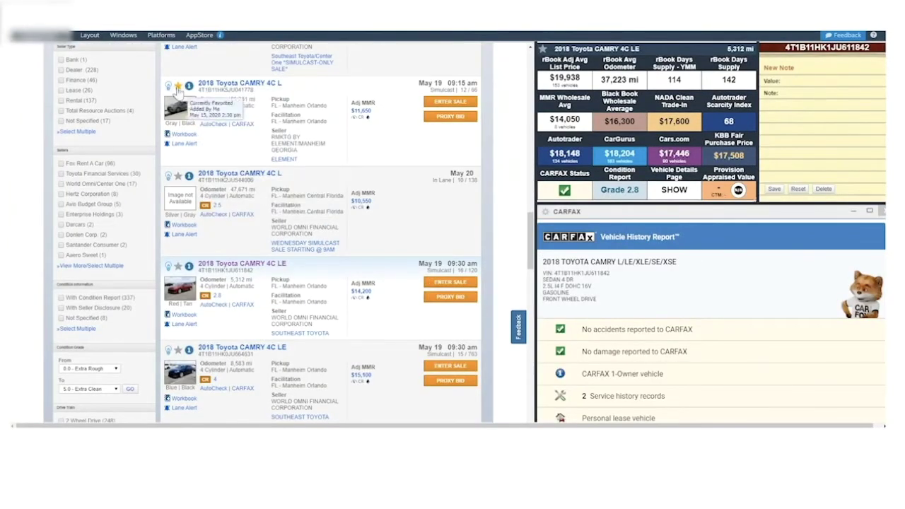
mouse_move(189, 87)
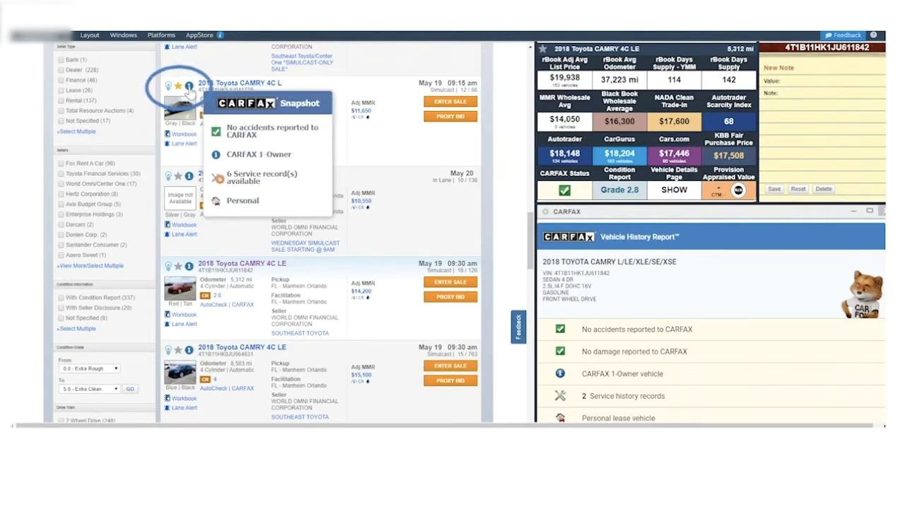
click(179, 88)
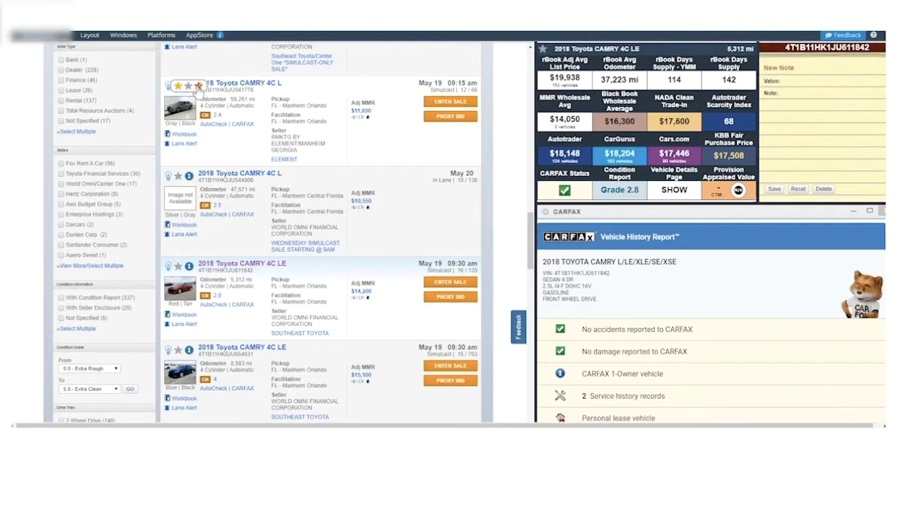
click(178, 85)
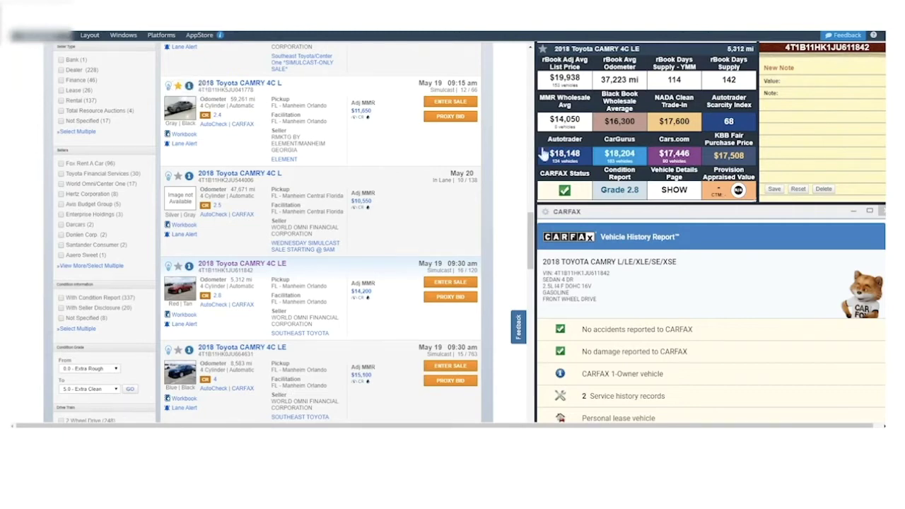
Review the Camry LE's Glance values, including the $14,050 MMR wholesale average and 142 days' supply.
mouse_move(569, 84)
mouse_move(620, 83)
mouse_move(730, 81)
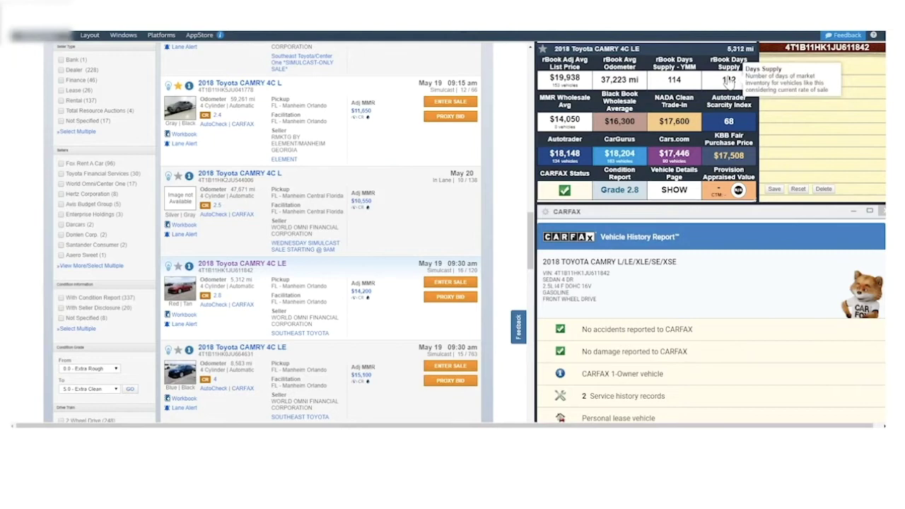
mouse_move(565, 123)
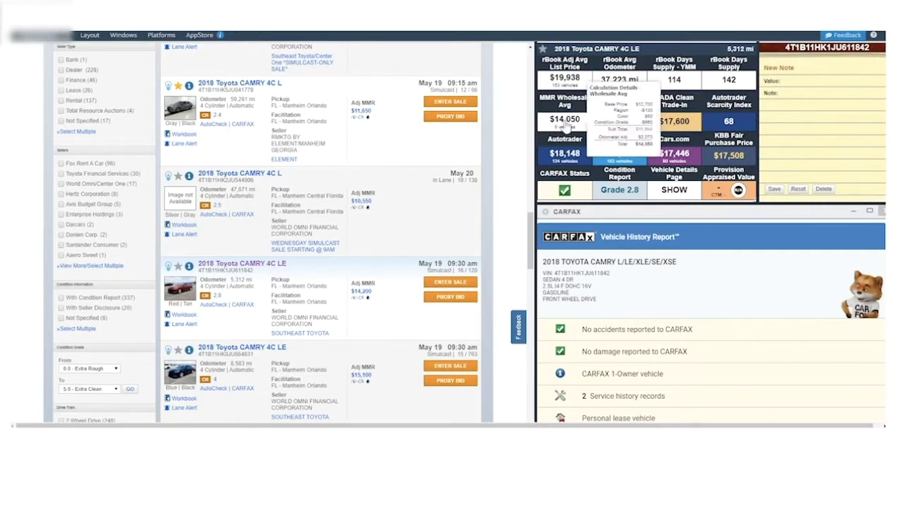
Open then minimize the Camry's MMR transactions, and check its $16,300 Black Book value.
click(565, 125)
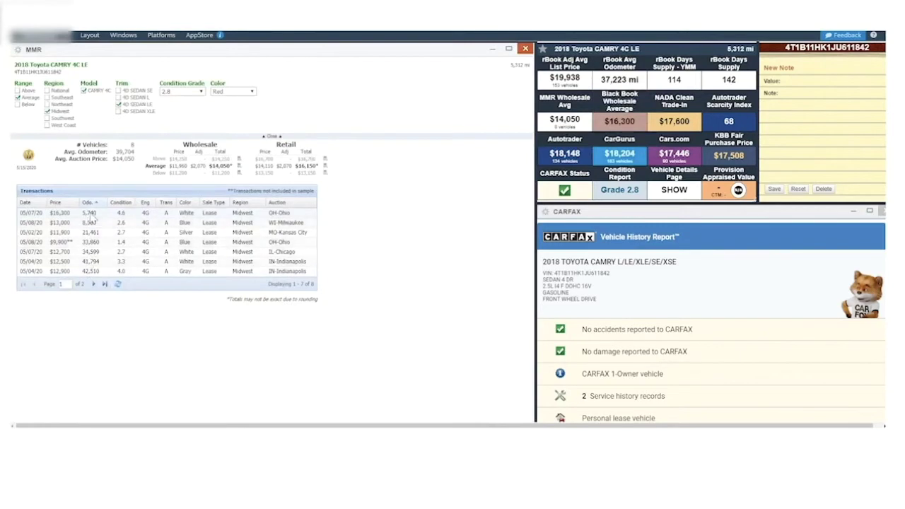
click(491, 50)
mouse_move(623, 125)
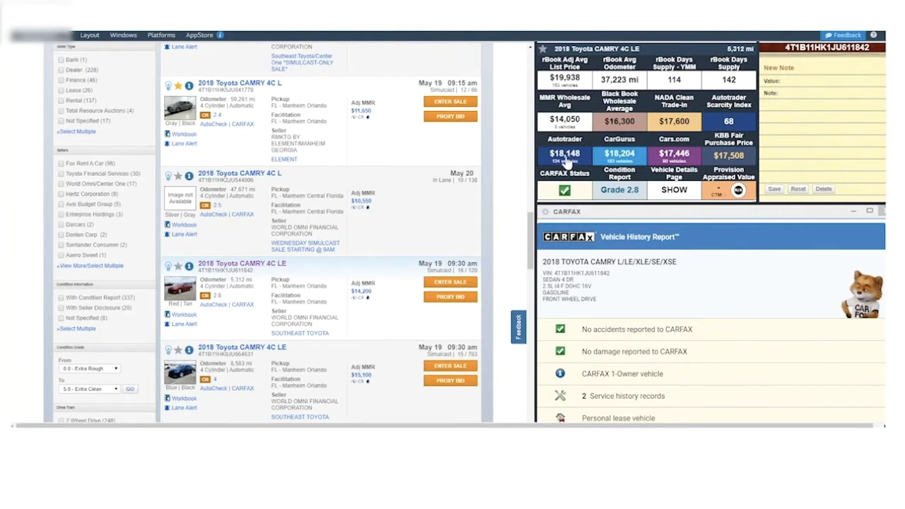
click(612, 159)
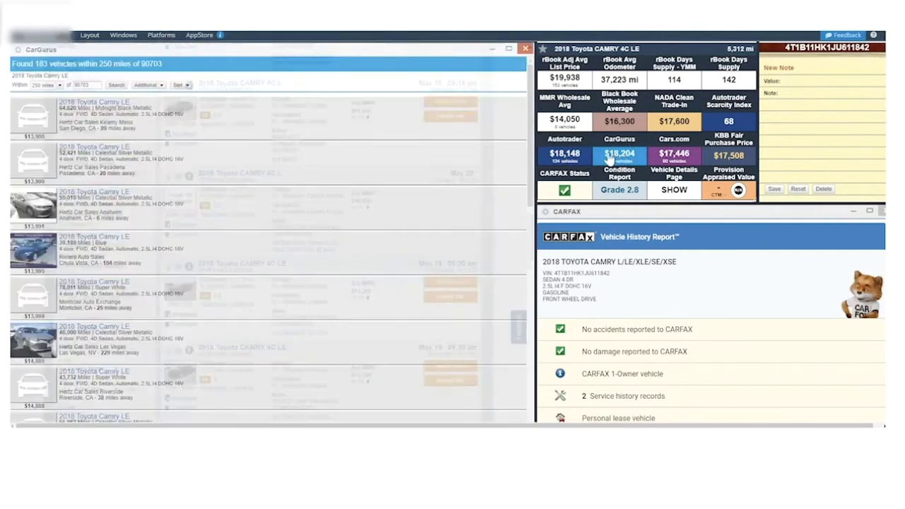
click(59, 85)
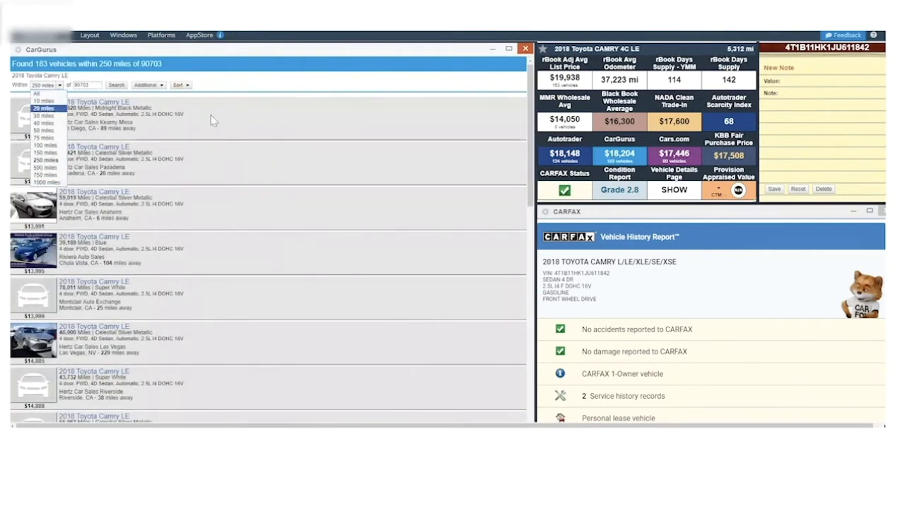
click(353, 106)
click(525, 49)
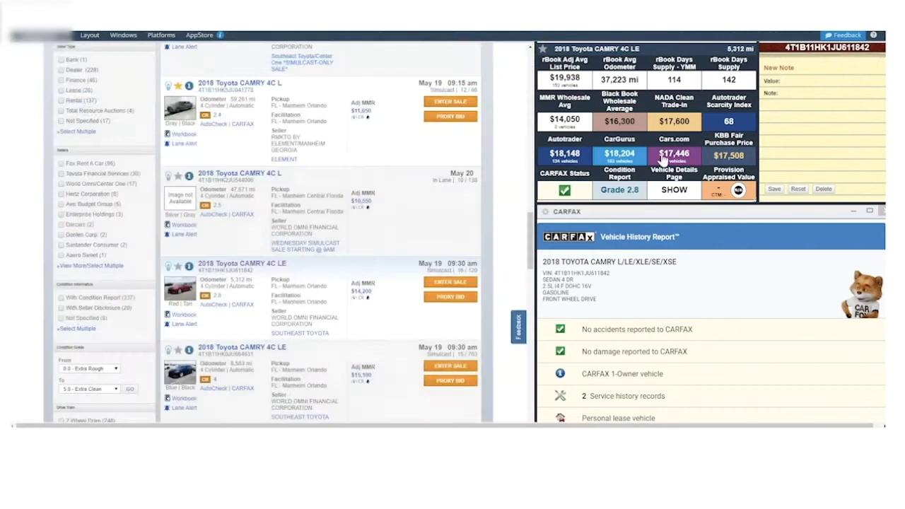
mouse_move(732, 159)
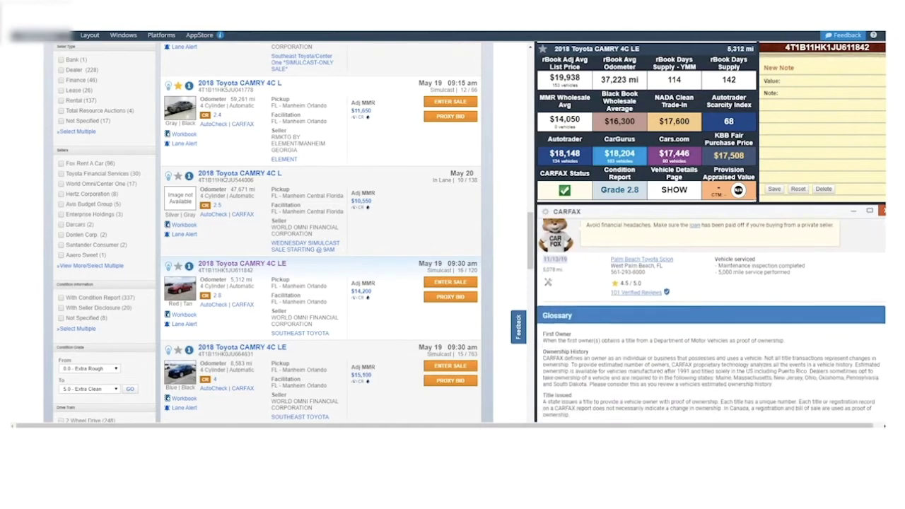
Show the Camry LE's 2.8-grade InSight Condition Report down to its equipment options.
scroll(875, 303, up, 15)
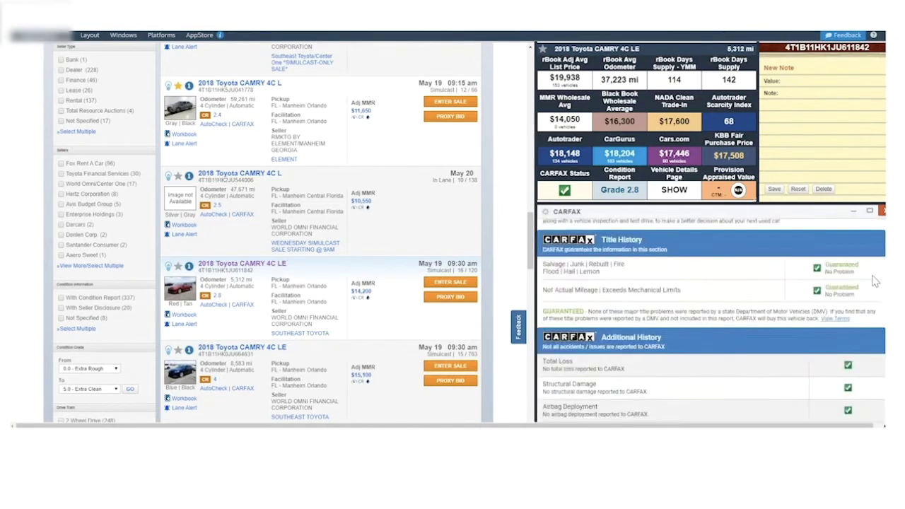
click(620, 192)
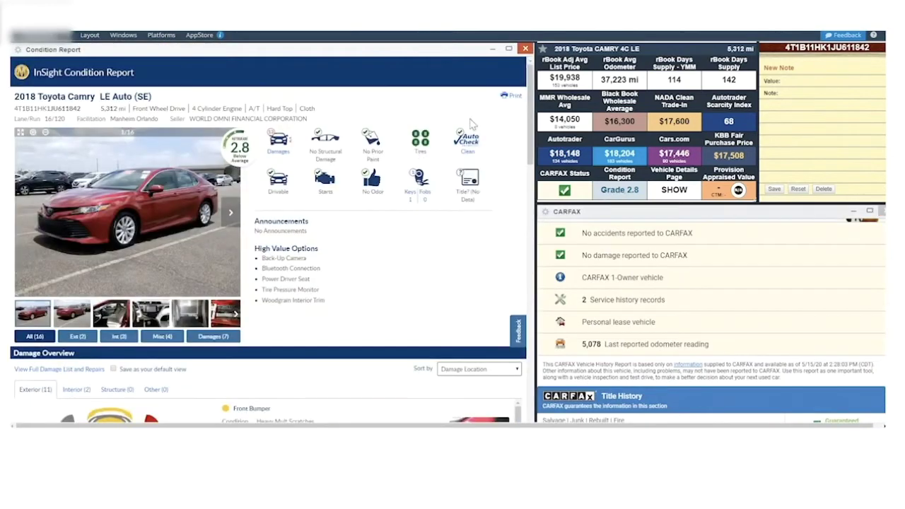
drag(532, 110, 531, 306)
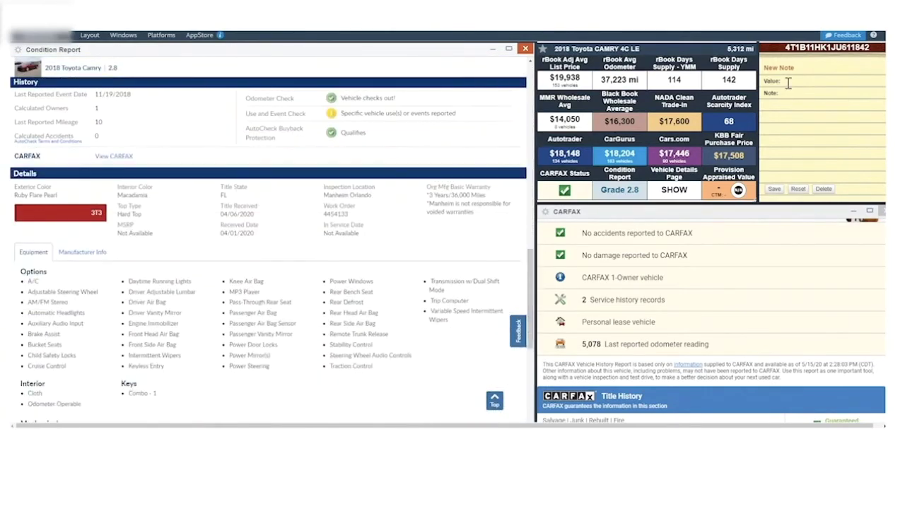
Save the vehicle note 'Need Tires' on the 2018 Camry LE.
click(786, 94)
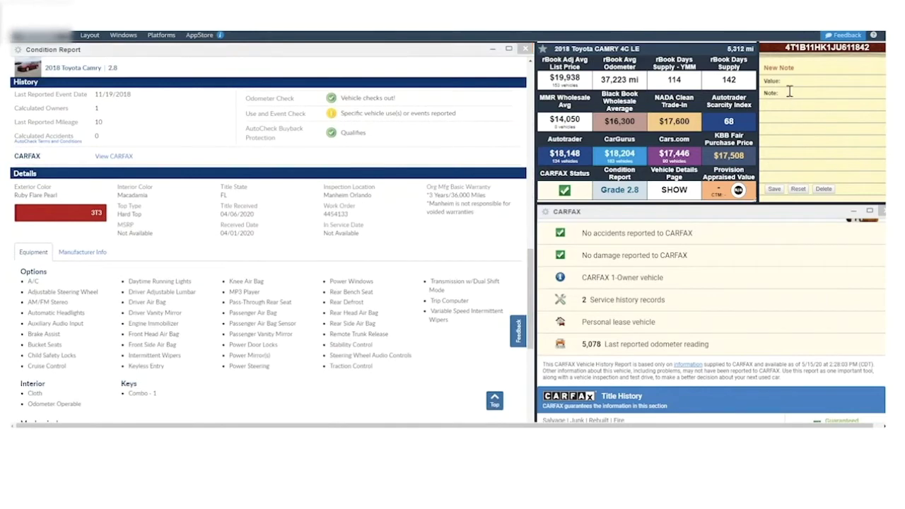
text(Need Tires)
key(Return)
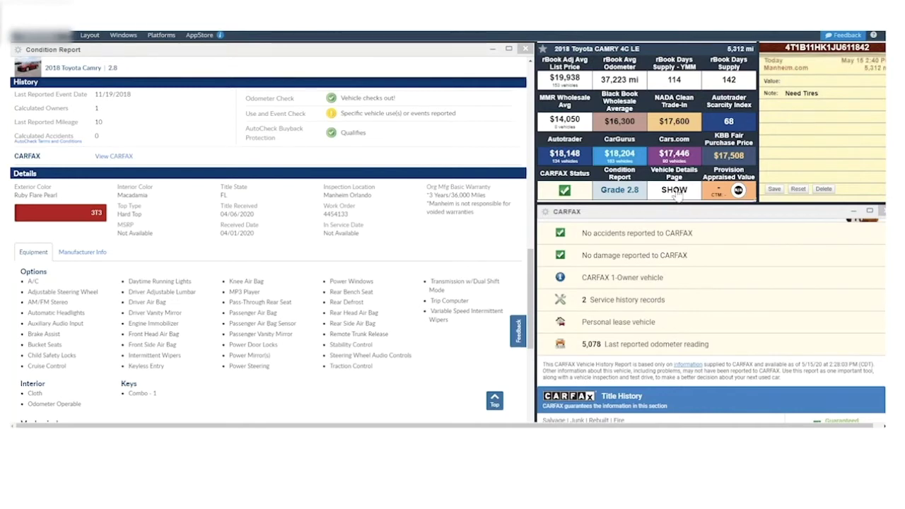
Show the Camry 4C LE's Vehicle Details Page (Lane 16, Run 120, Manheim Orlando).
click(676, 190)
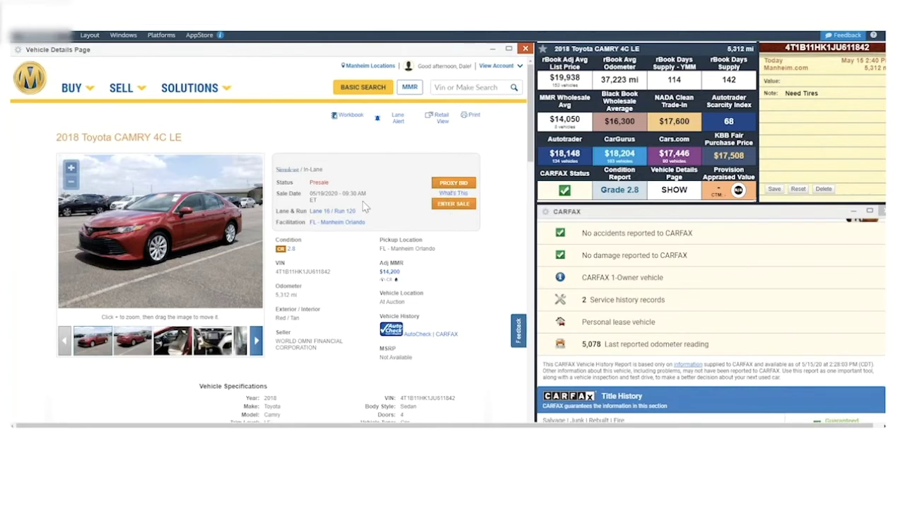
drag(529, 145, 529, 374)
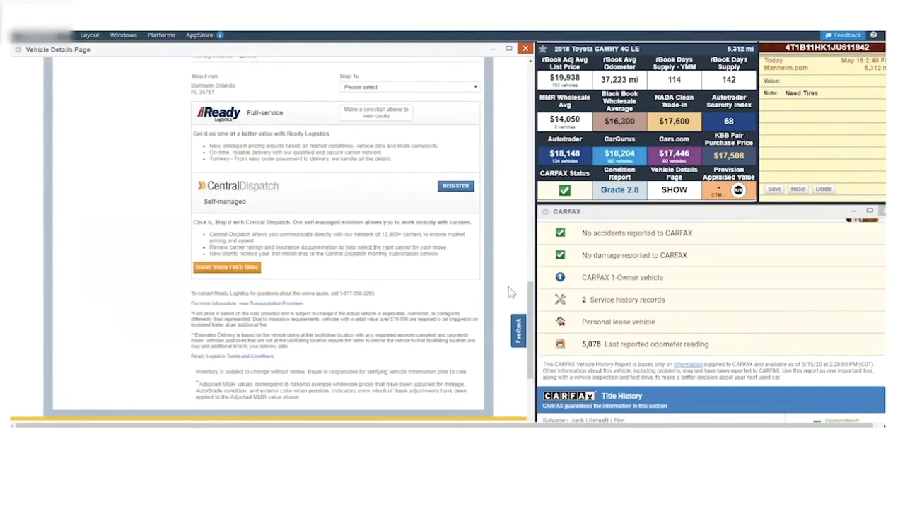
scroll(527, 297, up, 1)
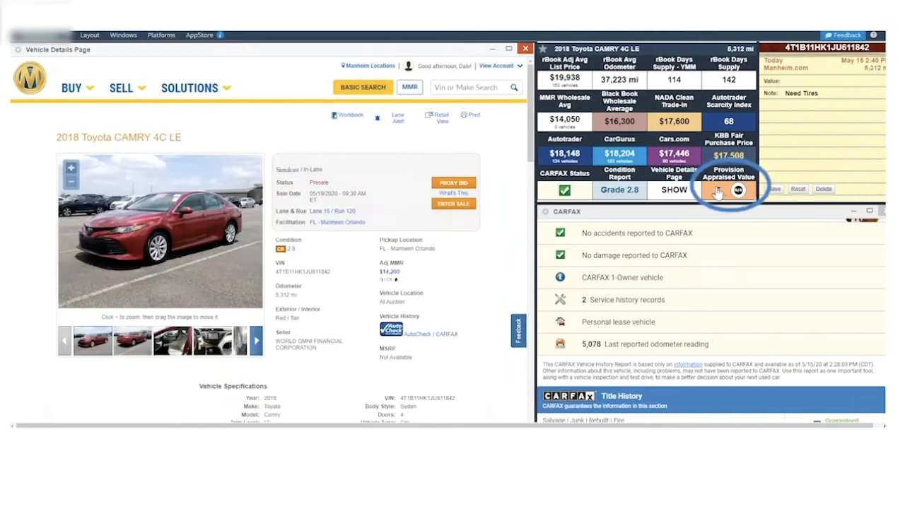
Finalize a Provision appraisal of the Camry with the RETAIL exit strategy.
click(717, 192)
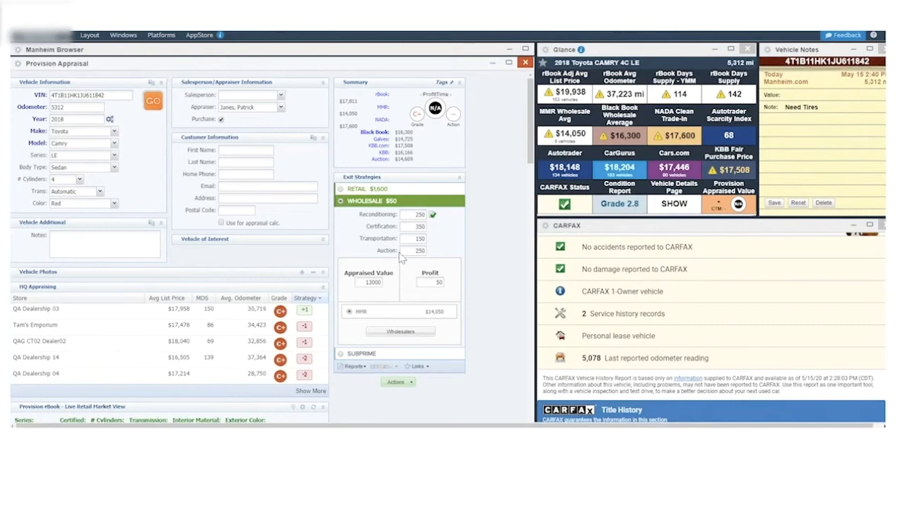
click(339, 190)
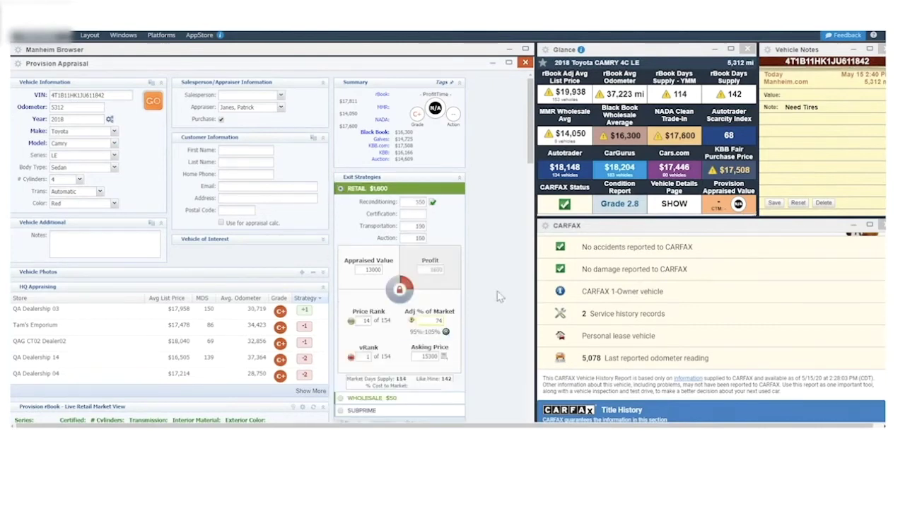
scroll(497, 294, down, 1)
click(402, 348)
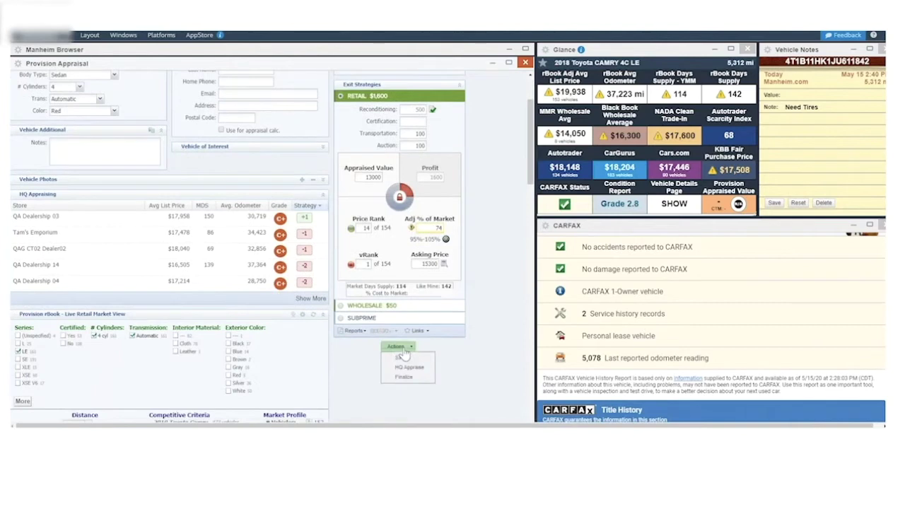
click(406, 379)
click(272, 315)
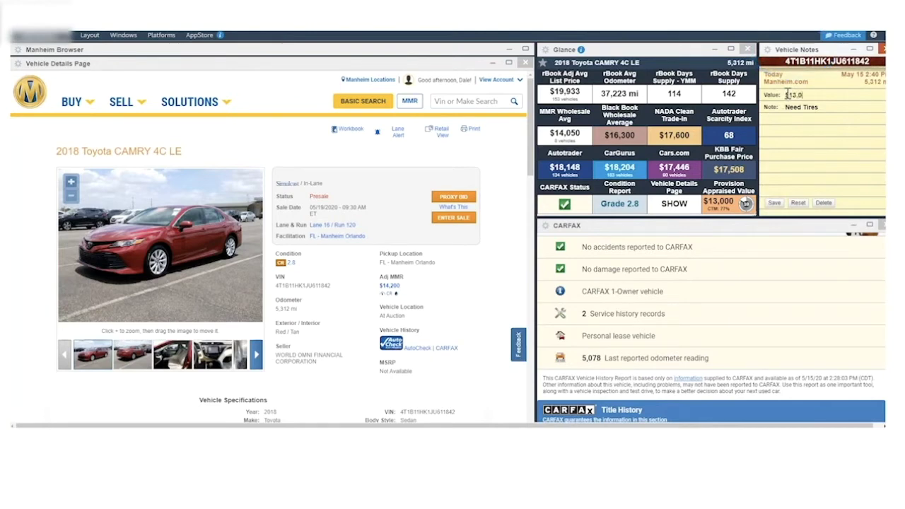
Enter 'max bid' in the Camry's vehicle note.
text(max bid)
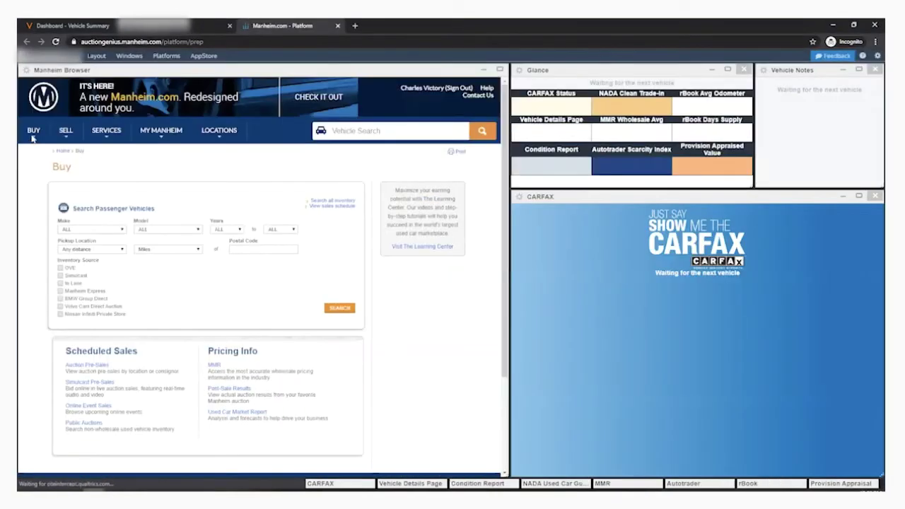
Enter the live Simulcast sale for Manheim Tucson Lane 1 from the Buy menu.
mouse_move(32, 138)
click(43, 260)
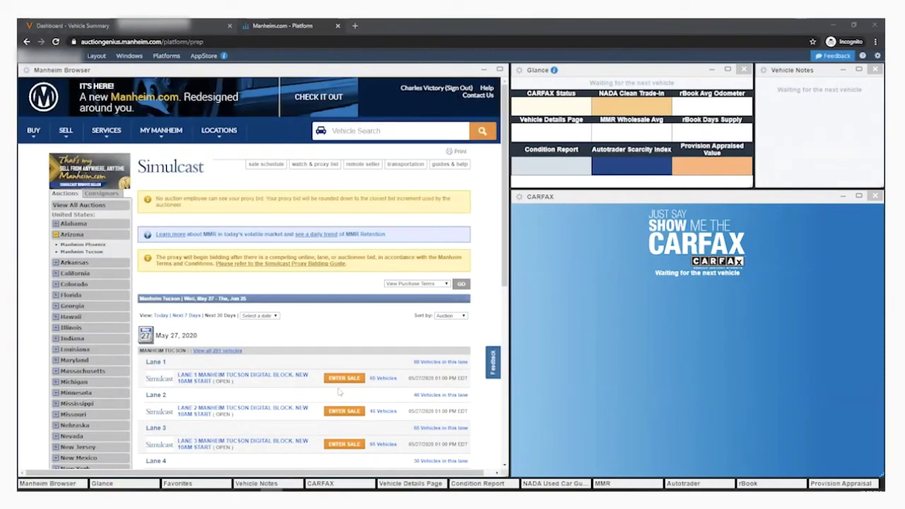
click(346, 379)
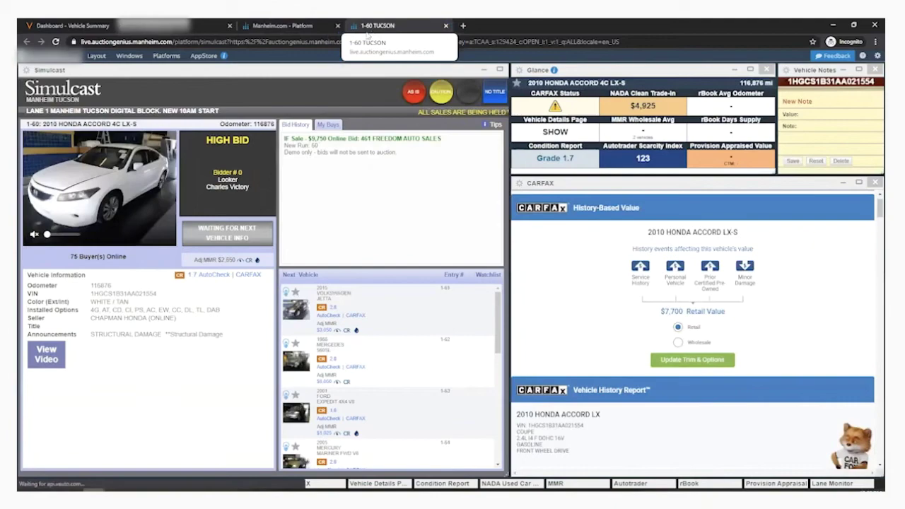
Return to the Manheim.com - Platform tab with the auction lane list.
click(283, 25)
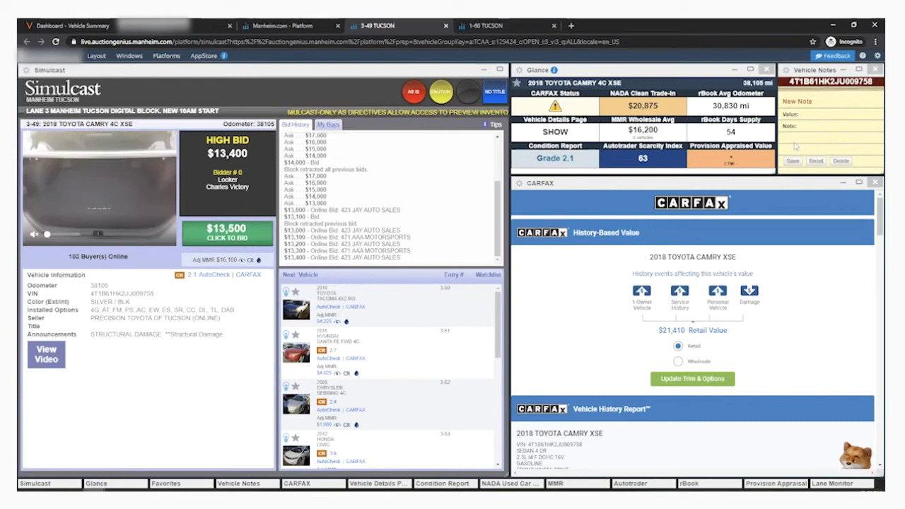
View the Camry's Grade 2.1 condition report and its Provision appraised value.
mouse_move(565, 167)
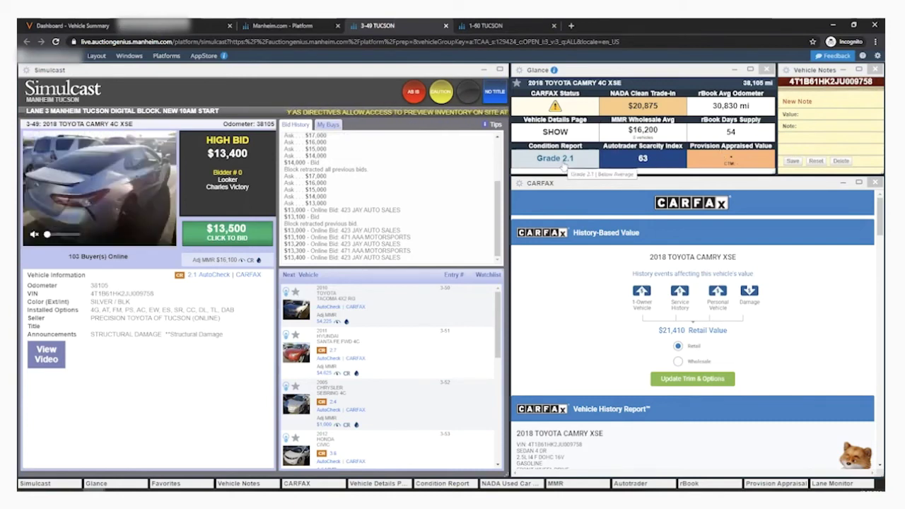
click(564, 160)
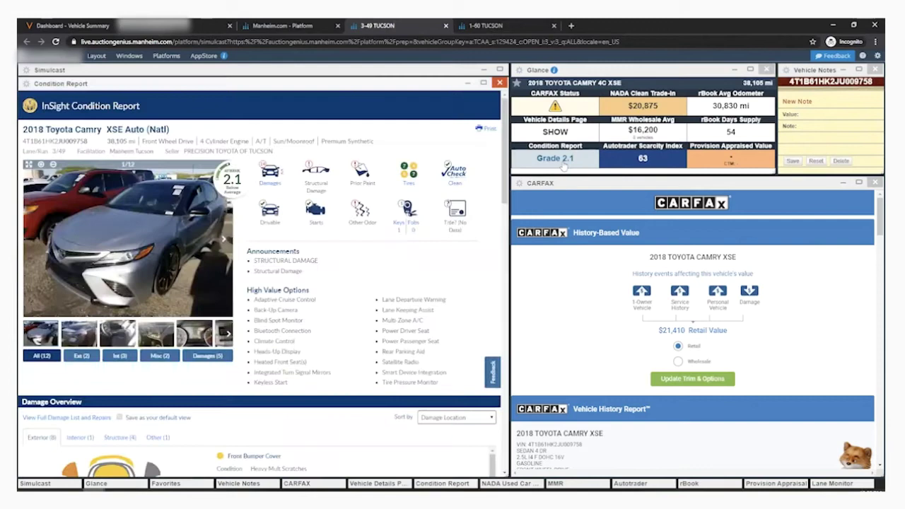
click(705, 153)
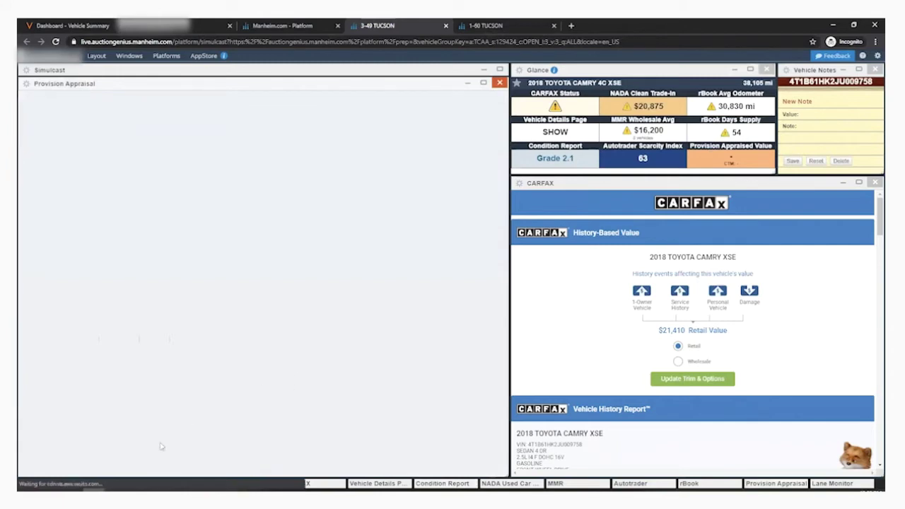
Show the Favorites list of starred vehicles and dismiss the Favorites app details dialog.
click(166, 484)
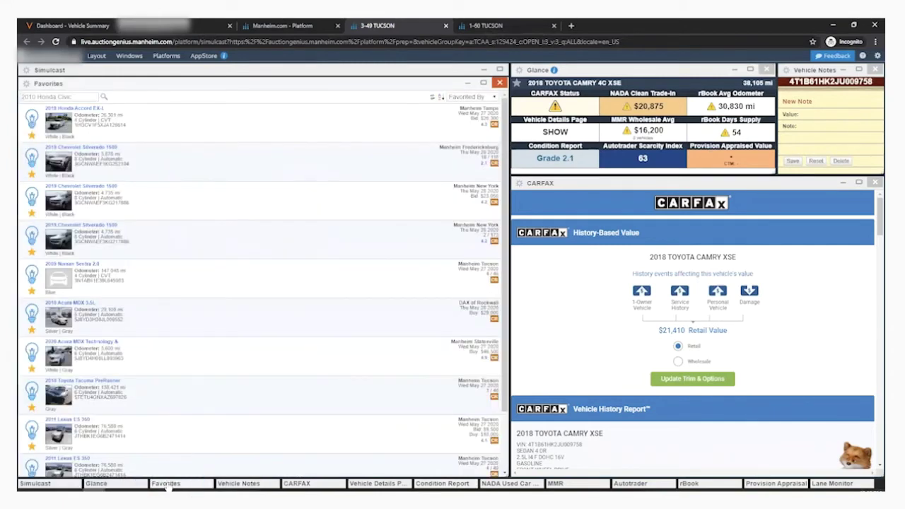
click(495, 85)
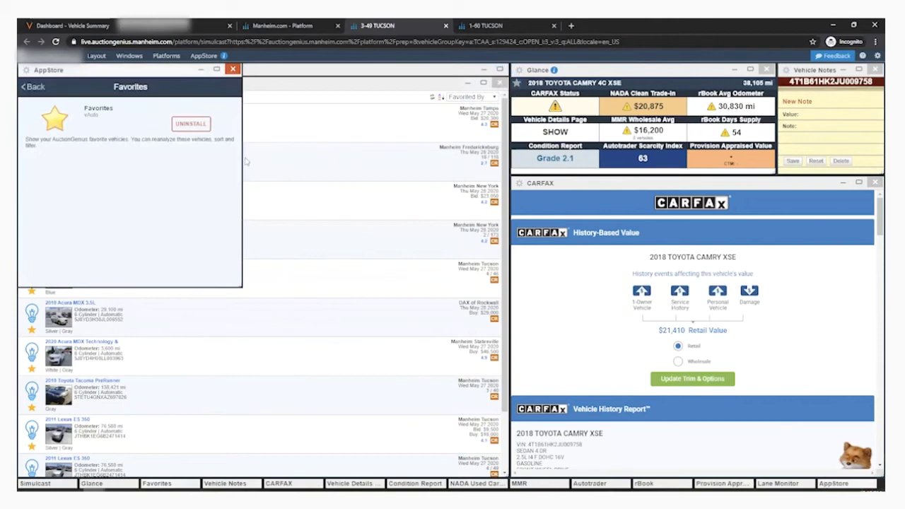
click(233, 68)
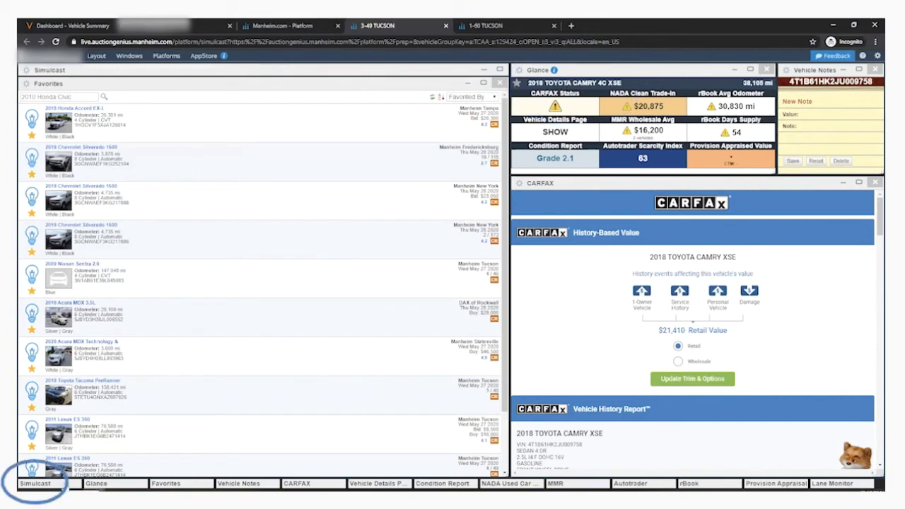
Go back to the live Lane 3 Simulcast showing the 2010 Toyota Tacoma.
click(35, 483)
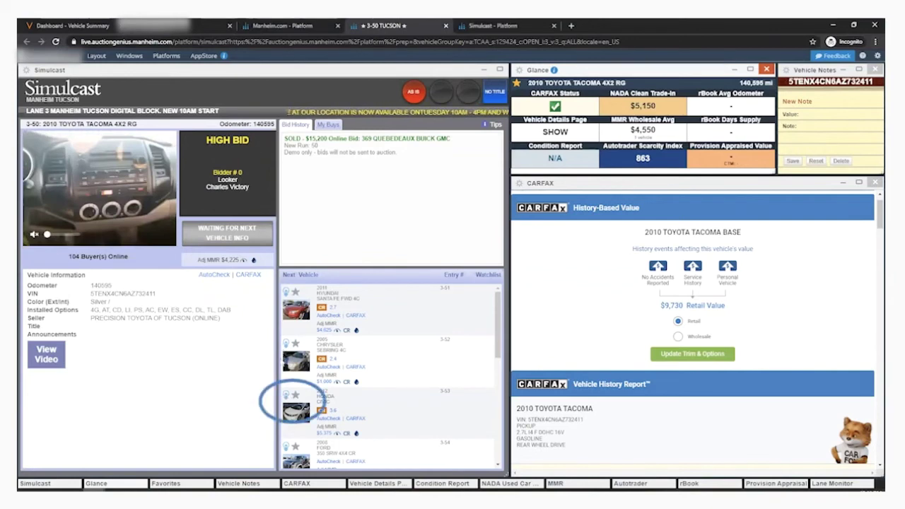
Preview the next-up 2012 Honda Civic, then resync panels to the 2011 Hyundai Santa Fe.
click(286, 396)
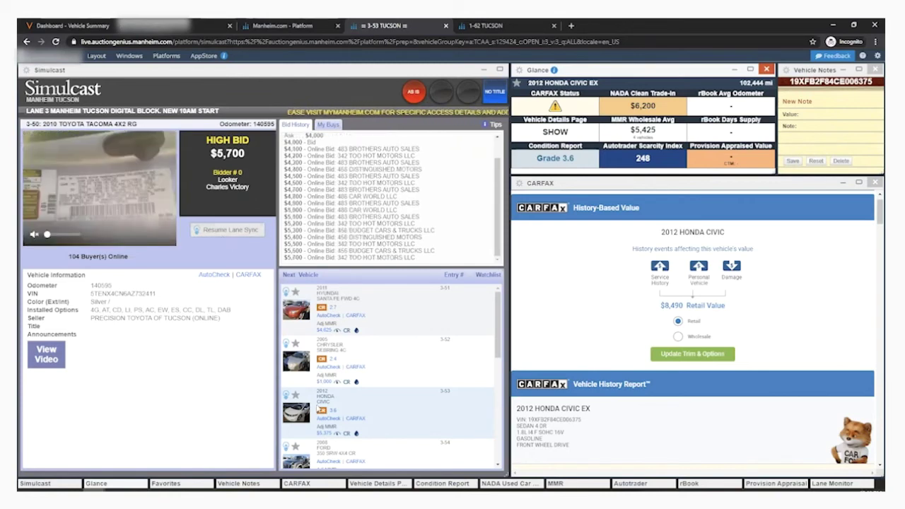
mouse_move(300, 398)
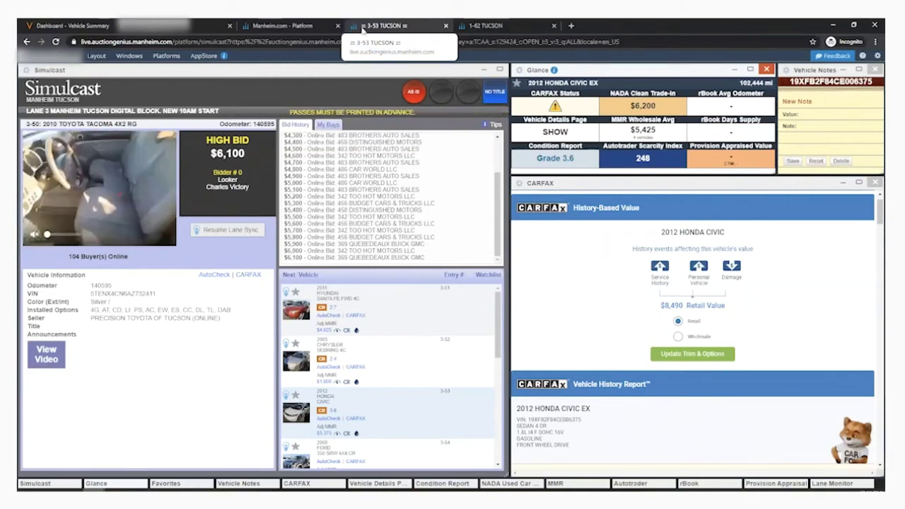
click(219, 237)
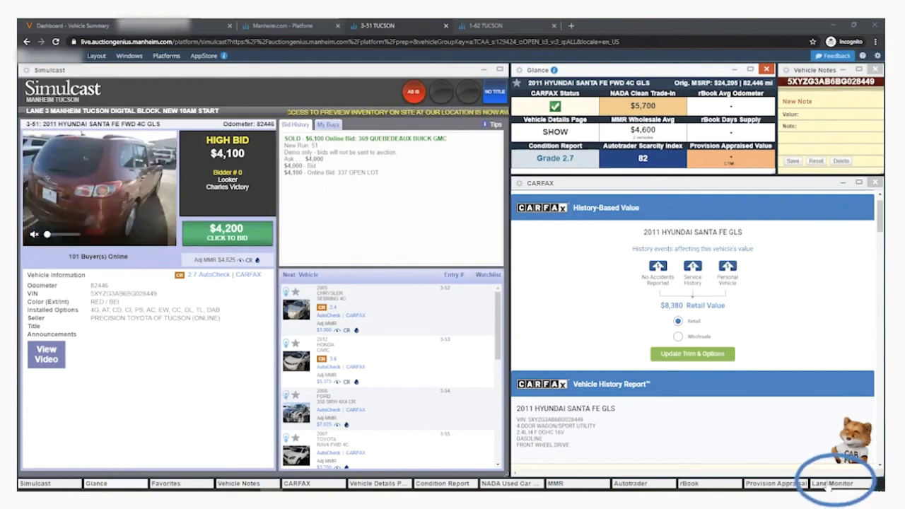
Start a new Lane Monitor alert item with start year 2012 and condition grade 4.1.
click(829, 485)
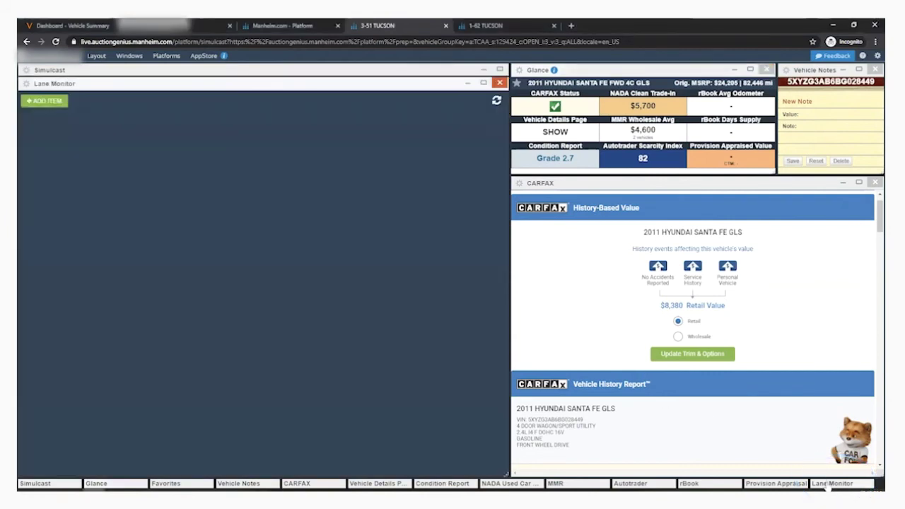
click(43, 101)
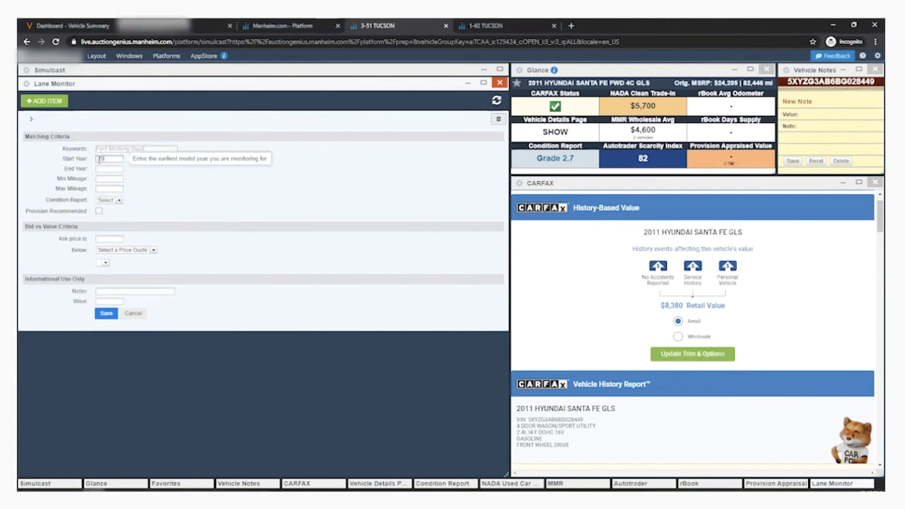
click(99, 159)
text(2012)
click(113, 201)
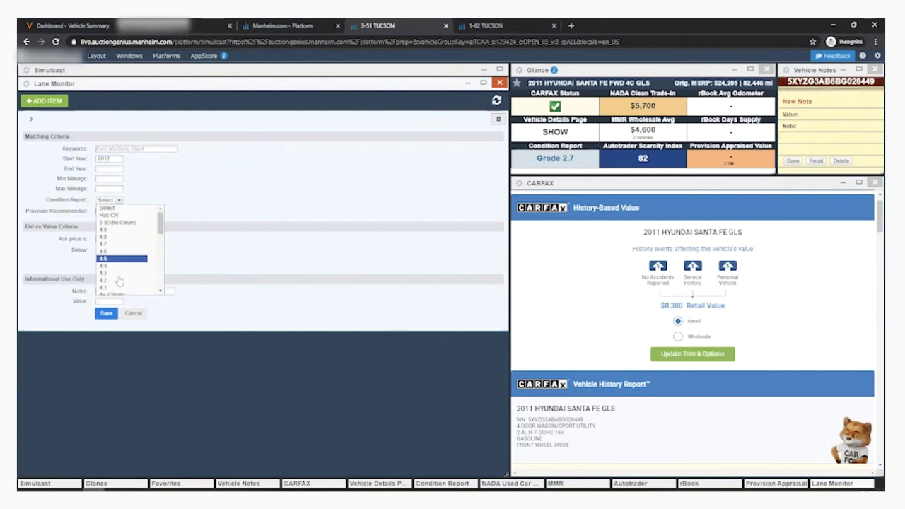
click(109, 288)
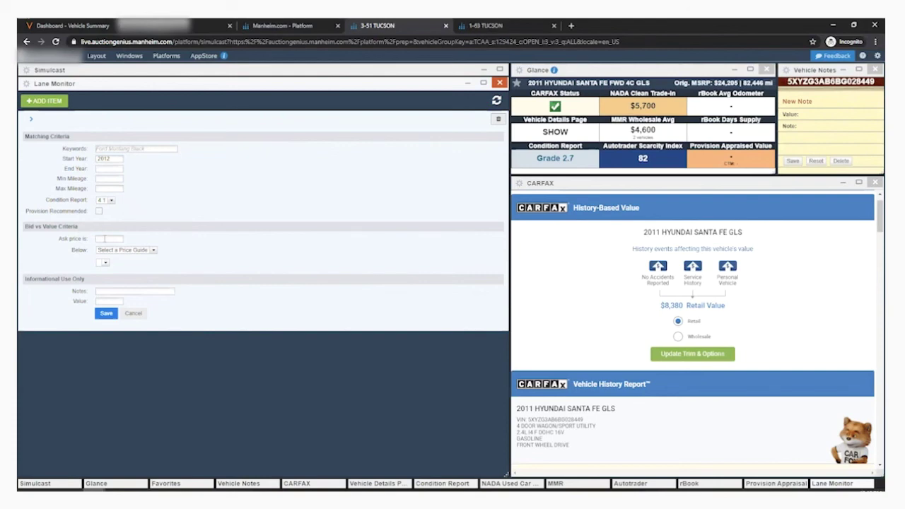
Set the ask to $1,000 below MMR Wholesale Avg, add a note, and save the alert.
click(102, 238)
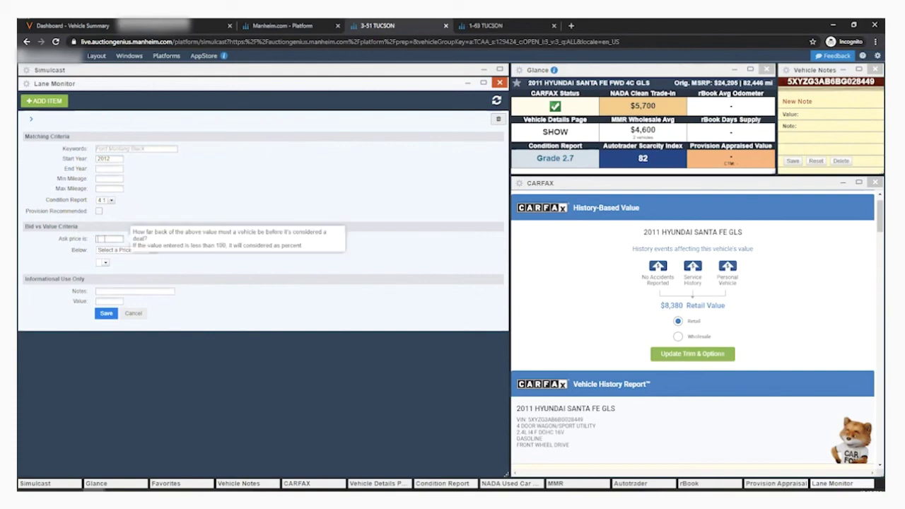
text(1000)
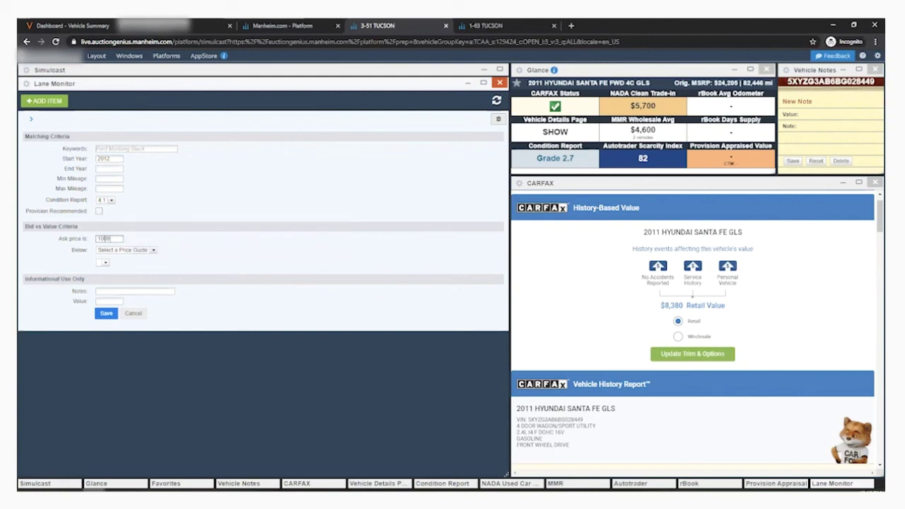
click(139, 255)
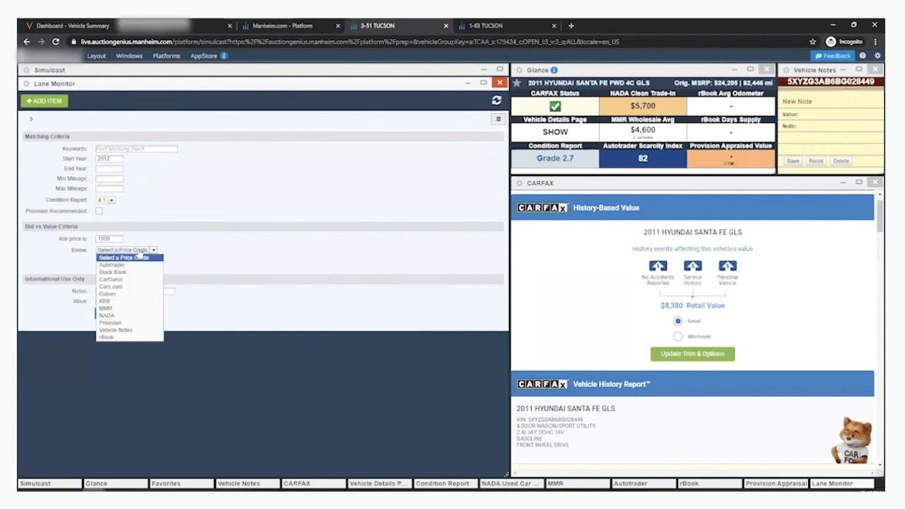
click(128, 311)
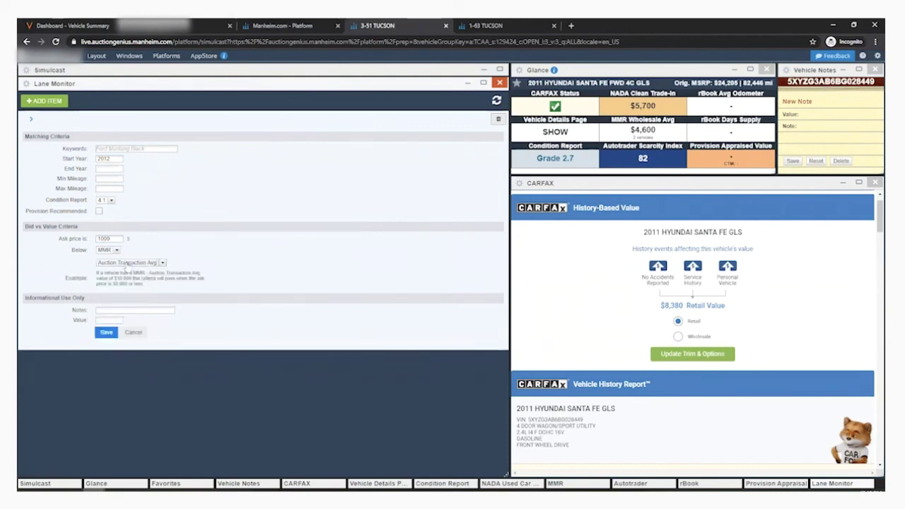
click(127, 263)
click(163, 297)
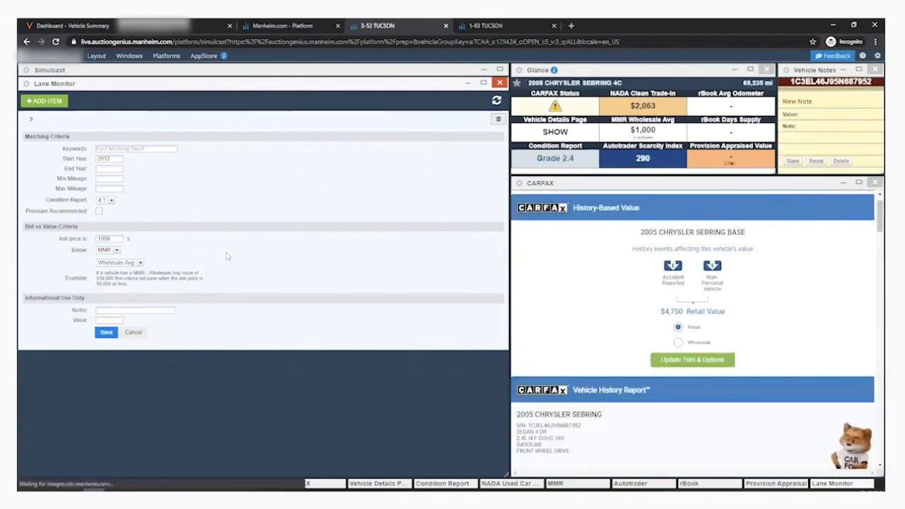
click(135, 311)
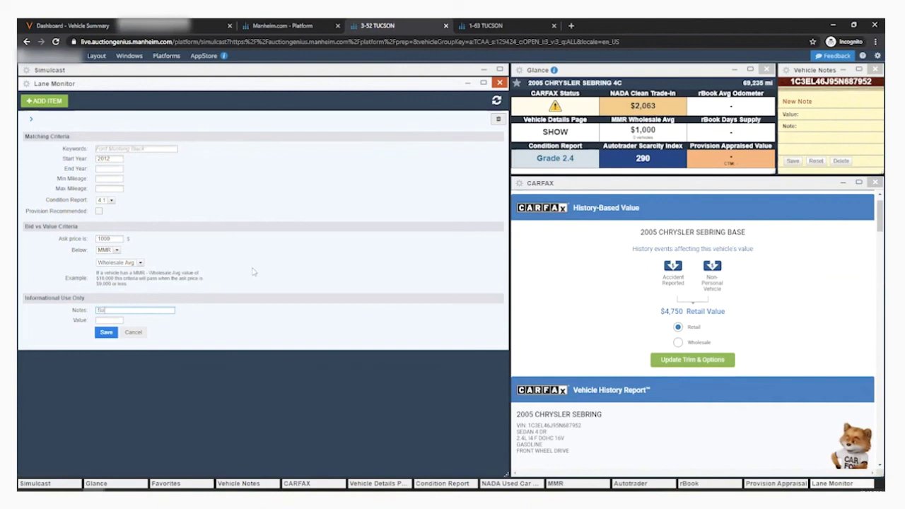
text(Suzy Q)
click(106, 332)
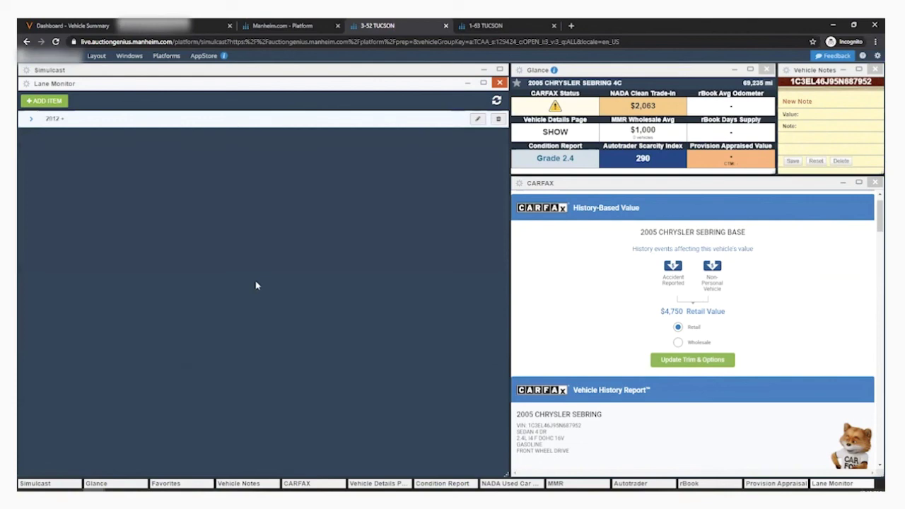
Expand and edit the 2012 alert, cancel its deletion, and open the Lane Monitor preferences.
click(32, 119)
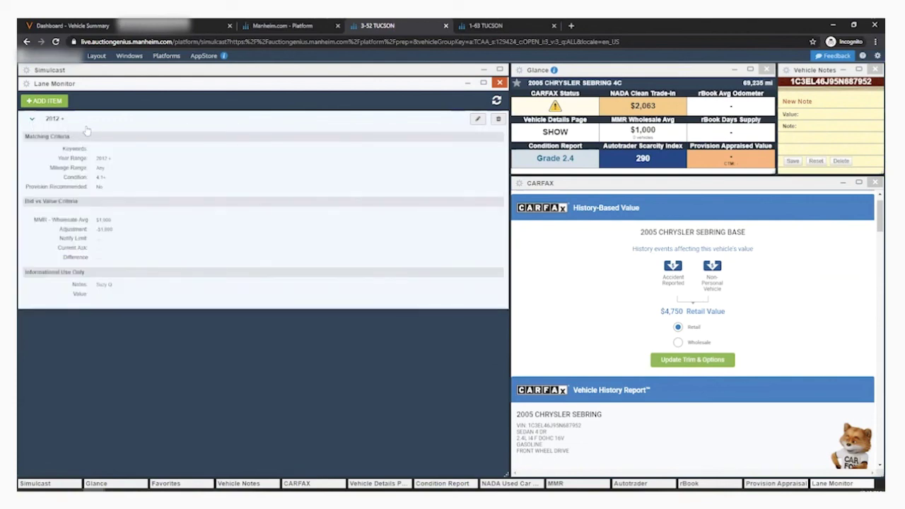
click(477, 120)
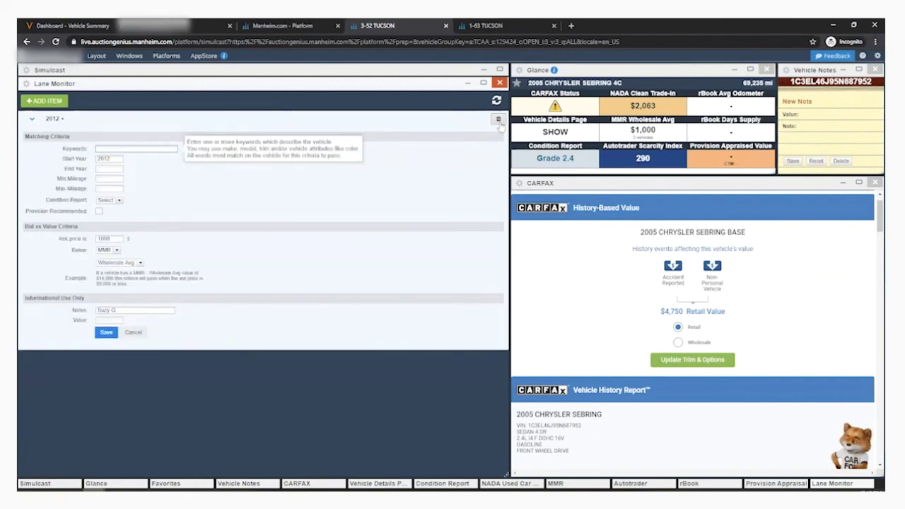
click(498, 119)
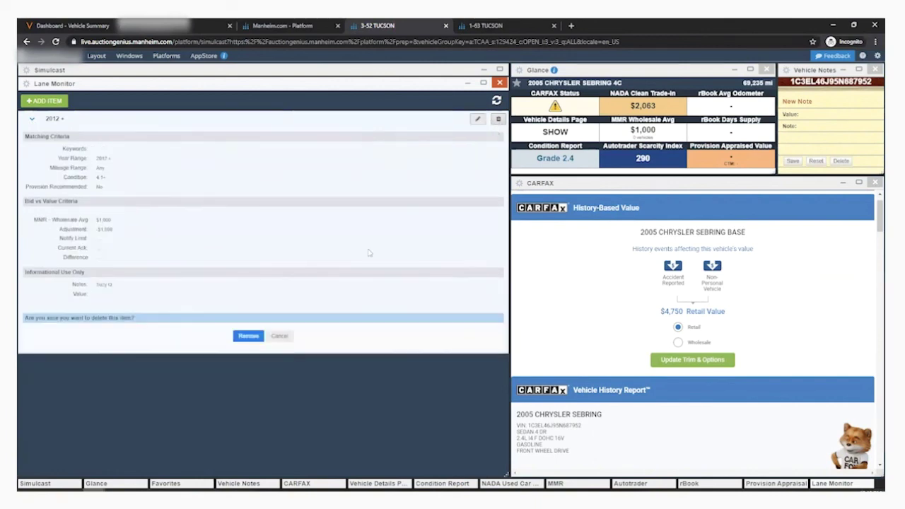
click(278, 337)
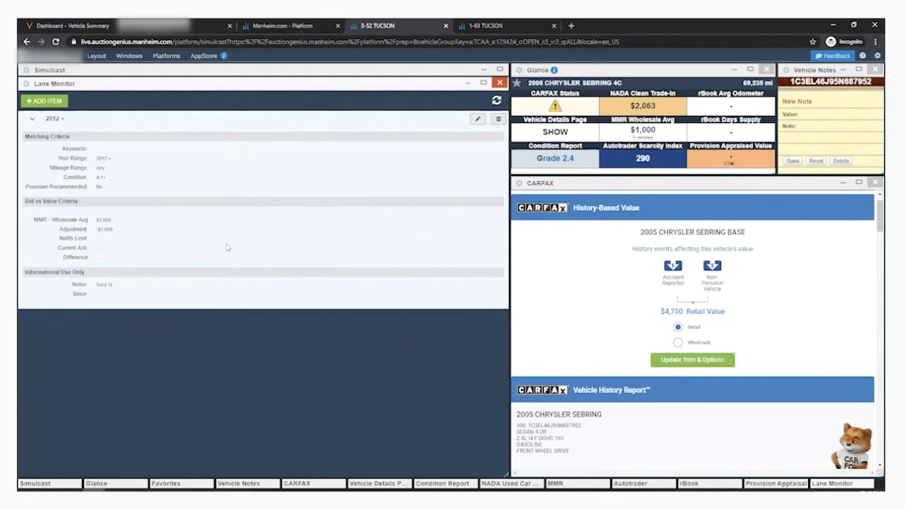
click(26, 85)
click(34, 94)
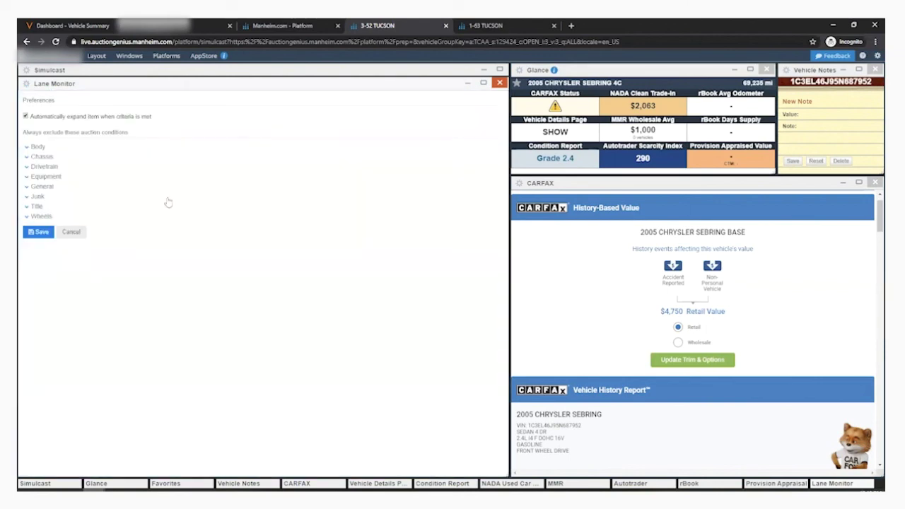
click(39, 147)
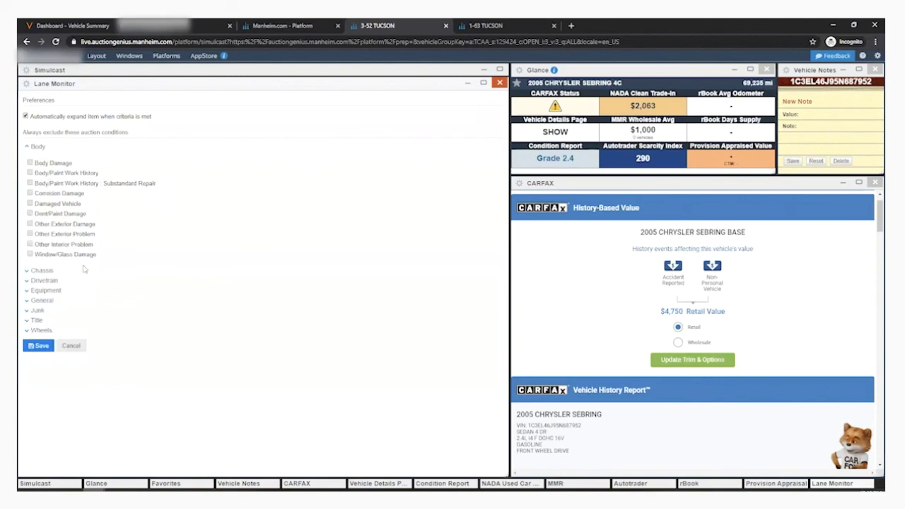
click(65, 347)
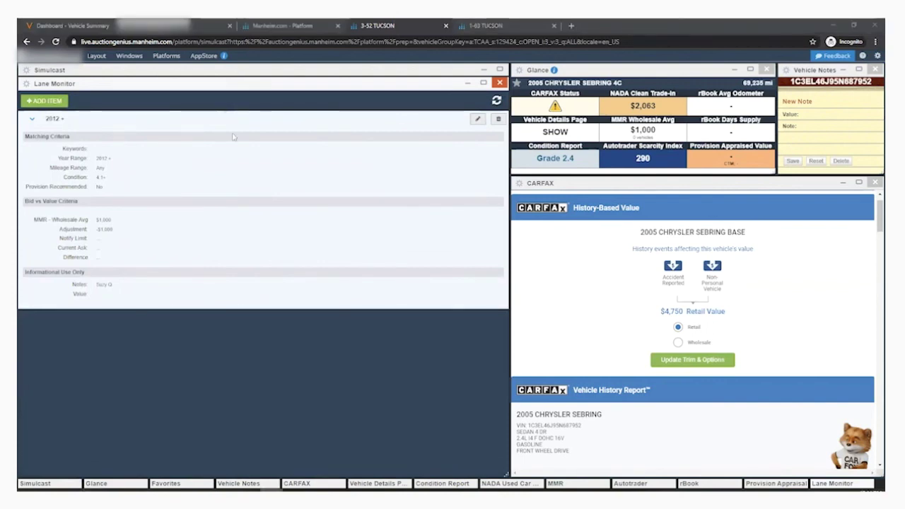
Return to the live Lane 3 Simulcast with the 2005 Chrysler Sebring at $1,300.
click(179, 330)
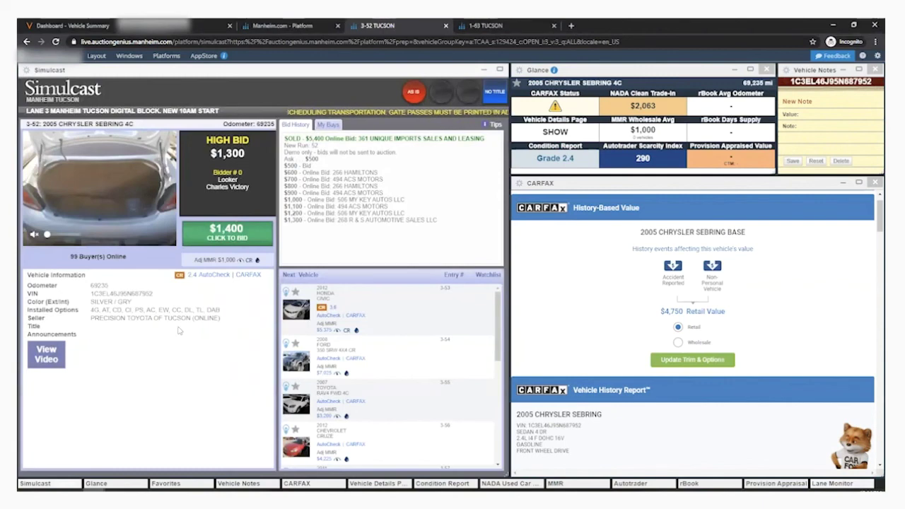